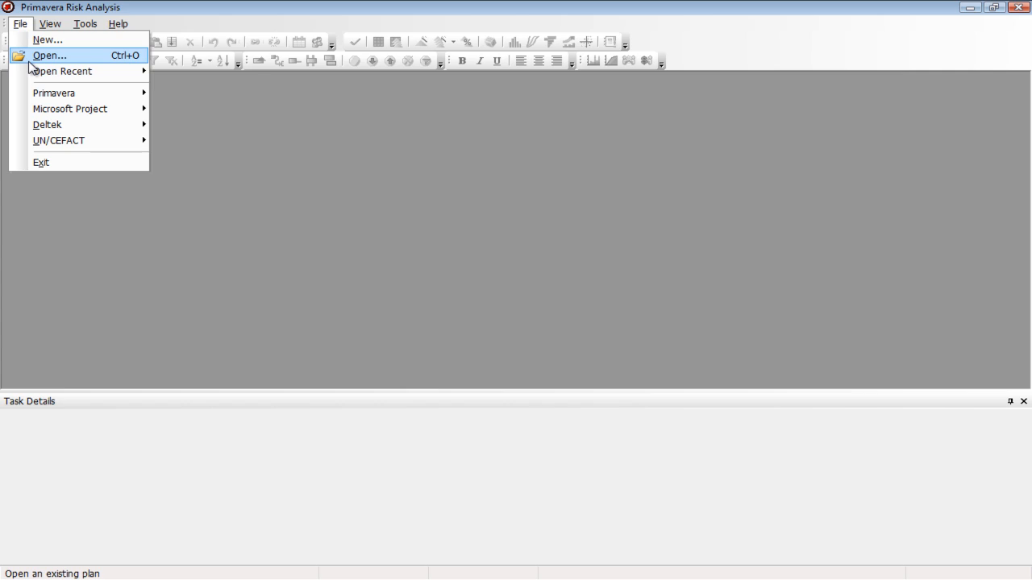
Step: Start opening a Primavera XER file to bring its project into the program
{"action": "mouse_move", "coordinate": [46, 97]}
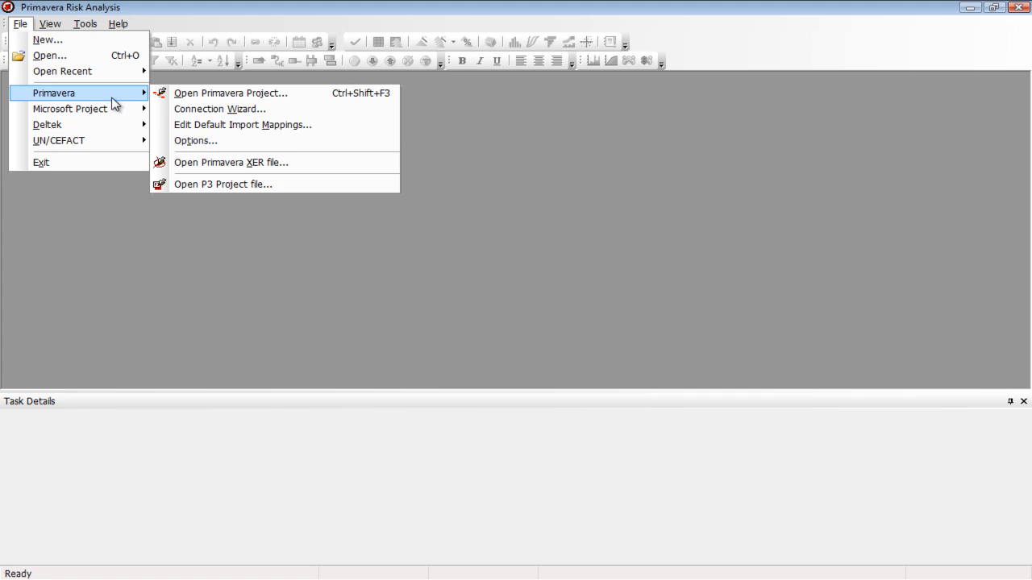
{"action": "left_click", "coordinate": [301, 163]}
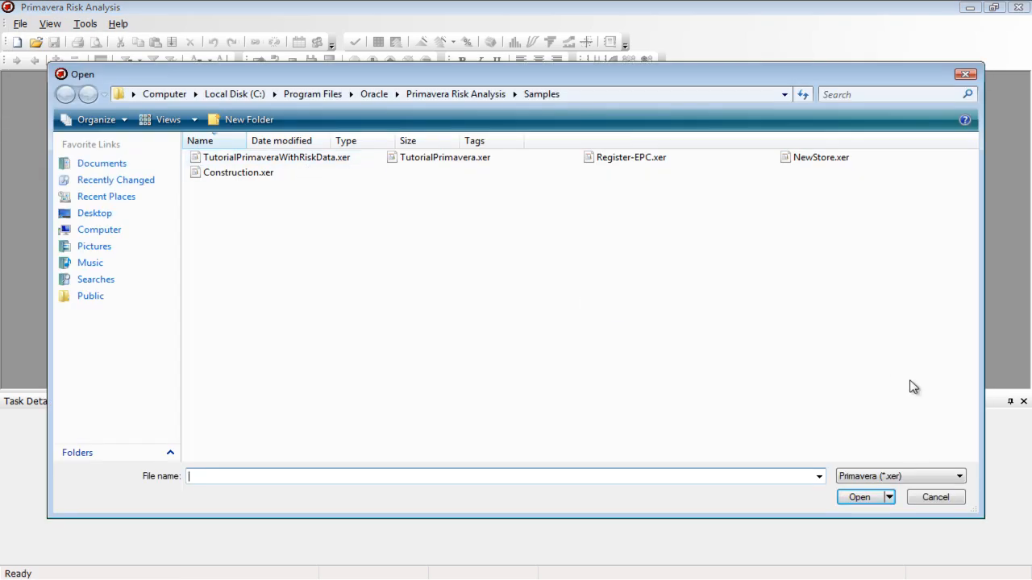
Step: List all file types in the Samples folder, and return the file filter to Primavera (*.xer)
{"action": "left_click", "coordinate": [937, 480]}
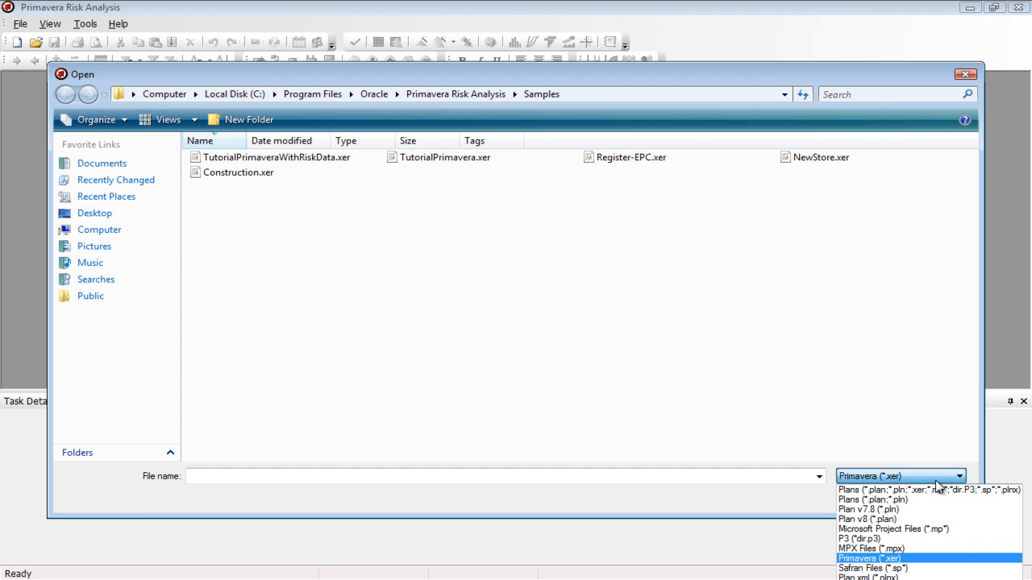
{"action": "left_click", "coordinate": [933, 574]}
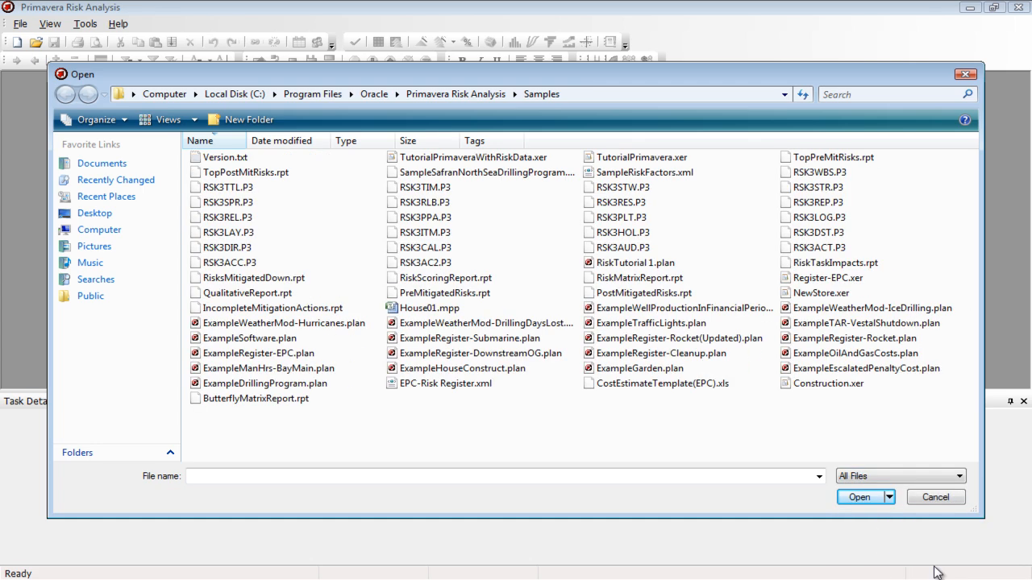
{"action": "left_click", "coordinate": [937, 482]}
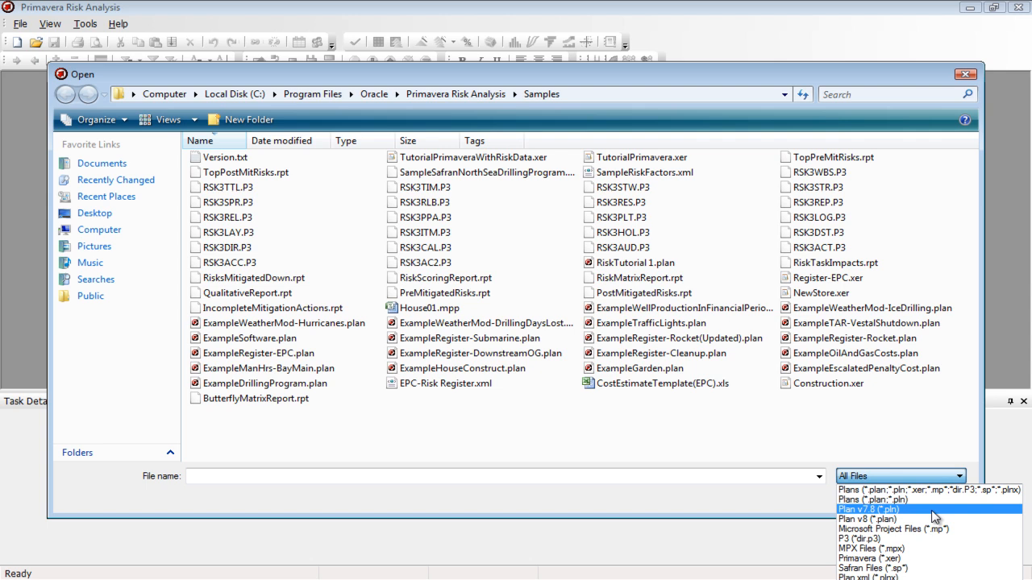
{"action": "left_click", "coordinate": [933, 557]}
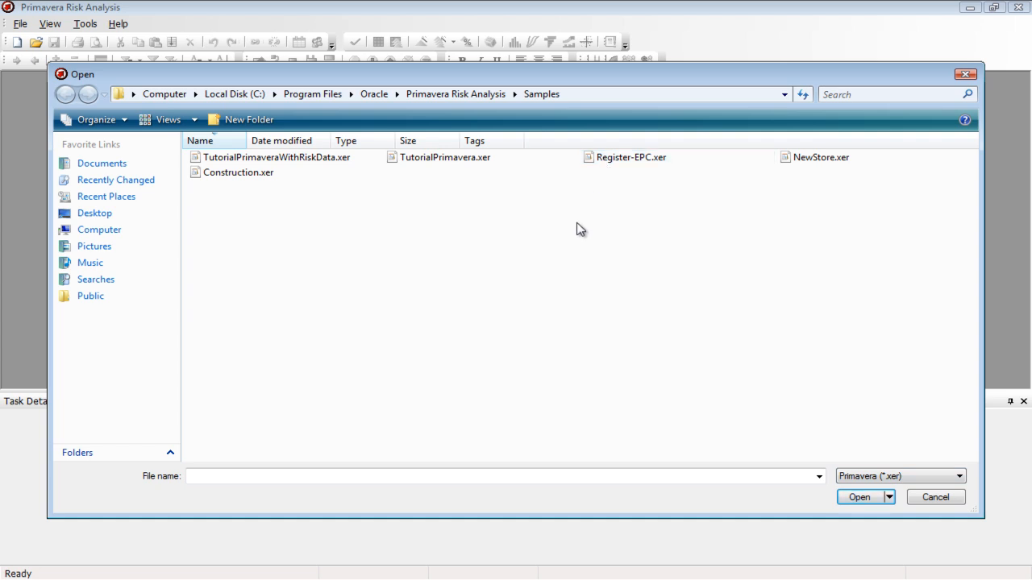
Step: Open Register-EPC.xer from the Samples folder and acknowledge the notice about default mappings
{"action": "left_click", "coordinate": [604, 161]}
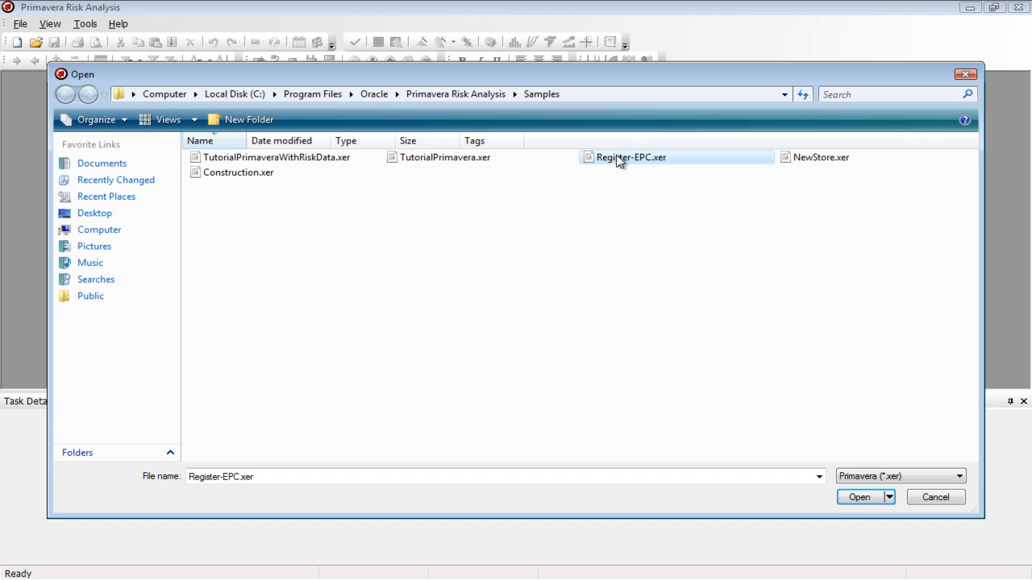
{"action": "left_click", "coordinate": [858, 498]}
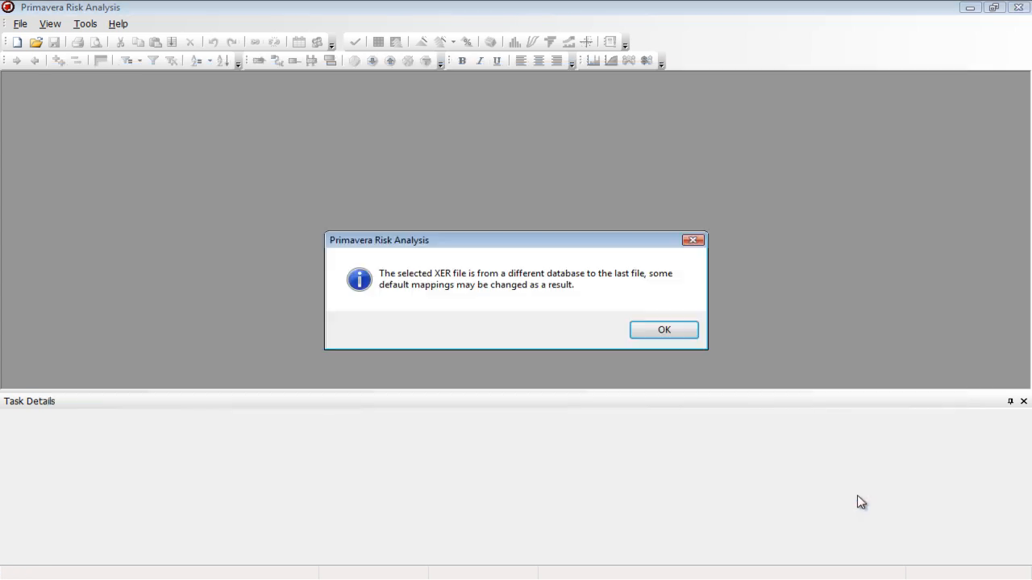
{"action": "left_click", "coordinate": [673, 332]}
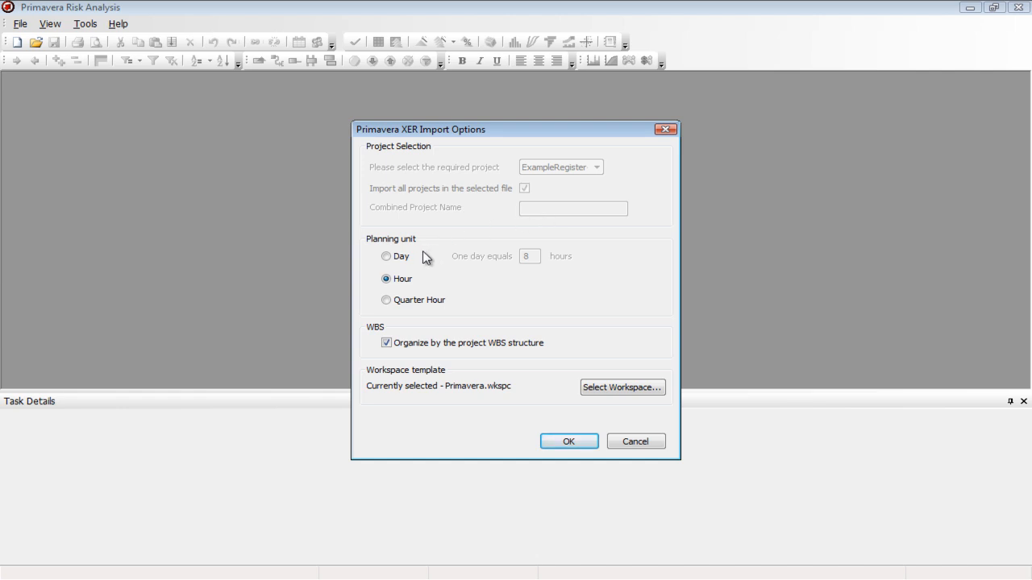
Step: Try Day as the planning unit, set it back to Hour, and accept the XER import options
{"action": "left_click", "coordinate": [401, 262]}
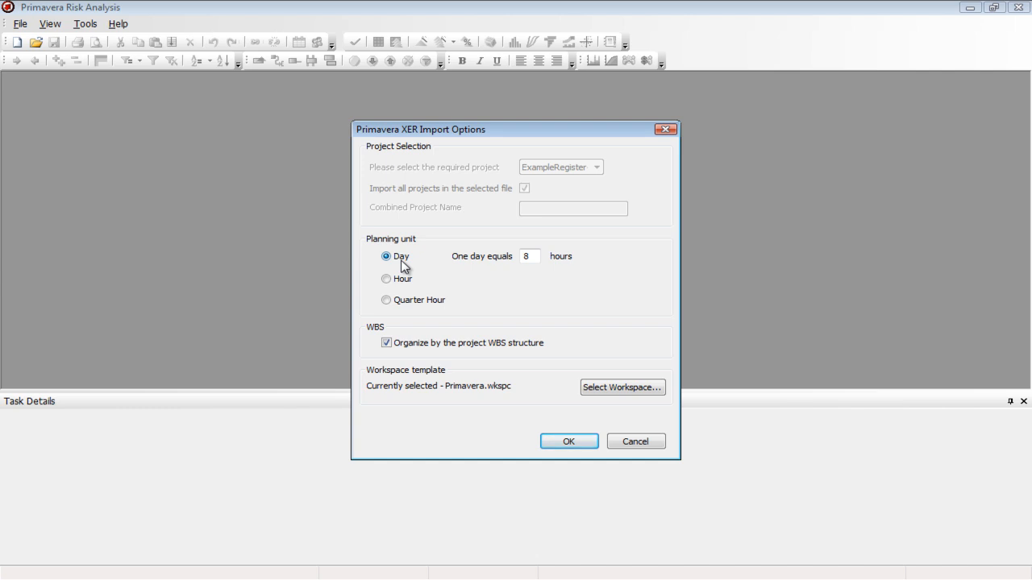
{"action": "left_click", "coordinate": [403, 280]}
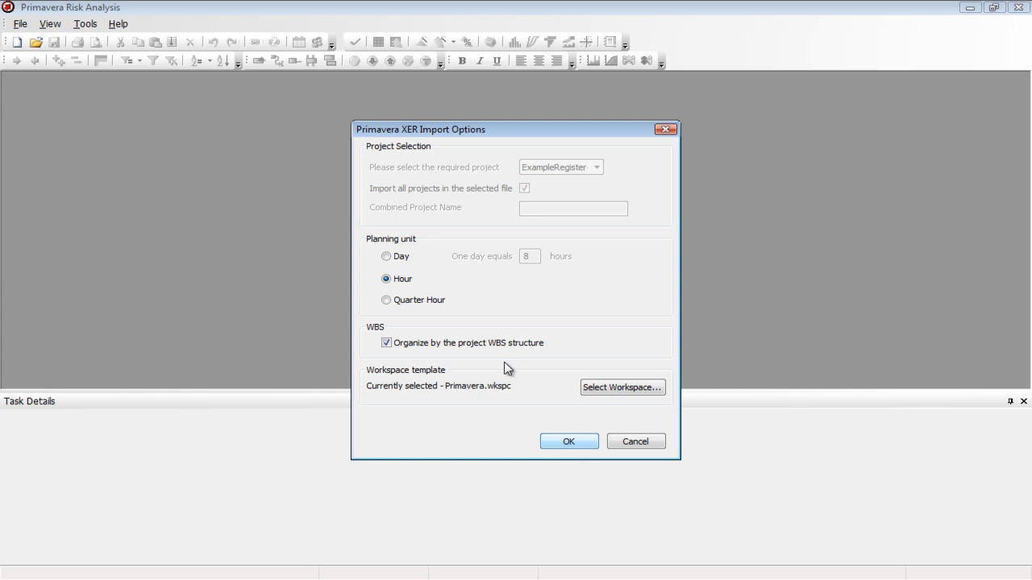
{"action": "left_click", "coordinate": [580, 444]}
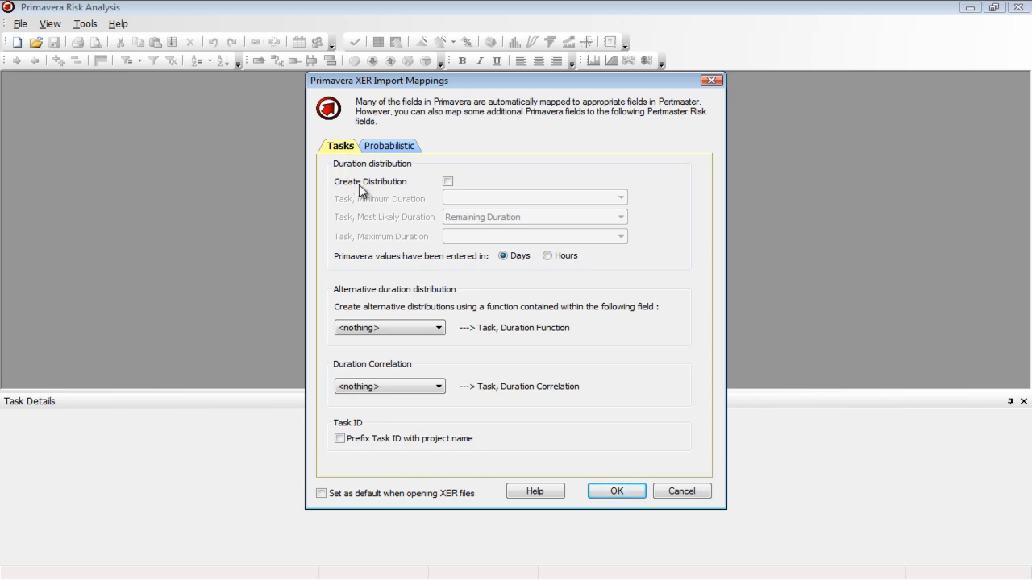
Step: Enable Create Distribution for task durations and map the task minimum duration to P50 Finish
{"action": "left_click", "coordinate": [450, 182]}
{"action": "left_click", "coordinate": [461, 199]}
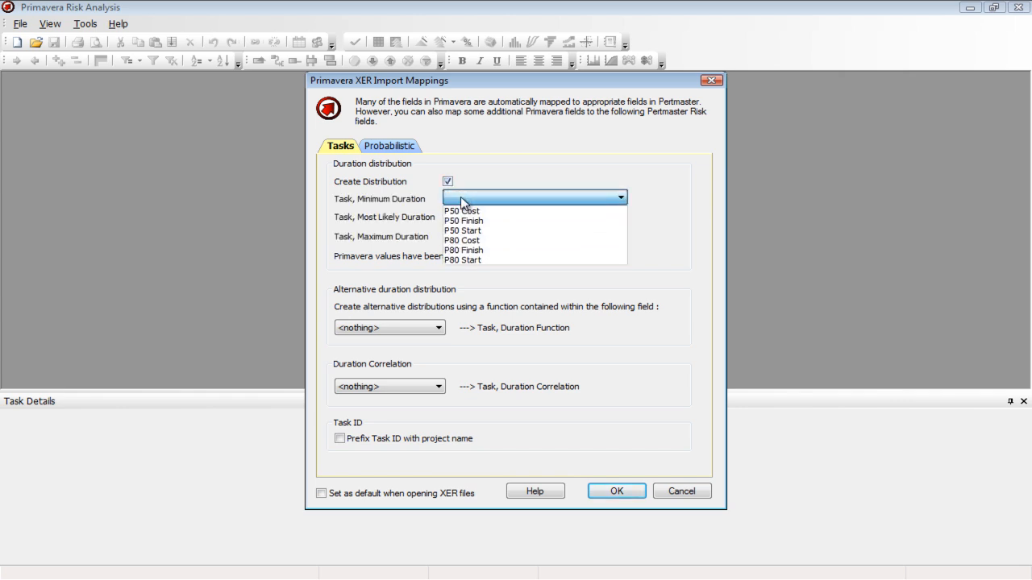
{"action": "left_click", "coordinate": [463, 202]}
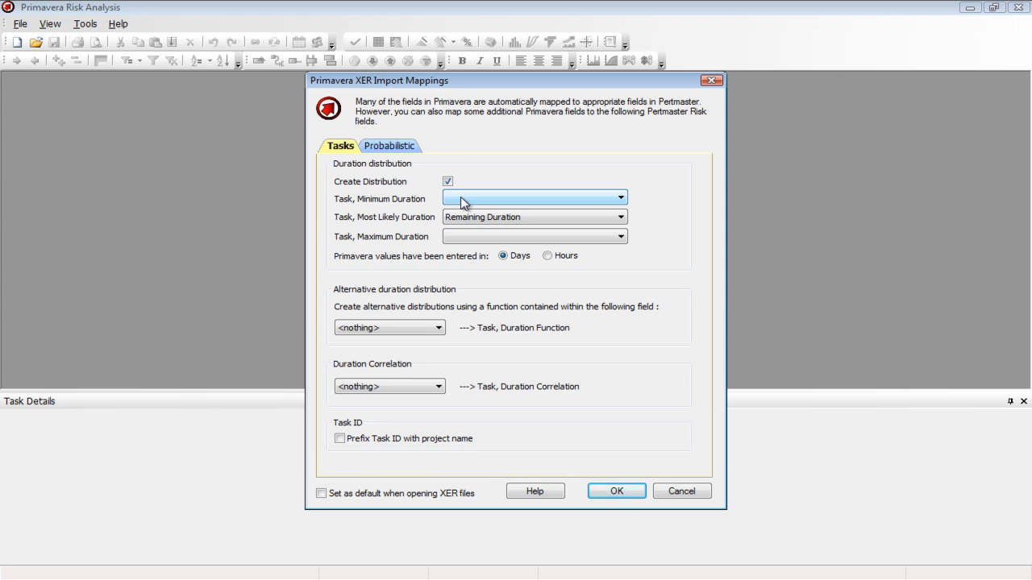
{"action": "left_click", "coordinate": [461, 199]}
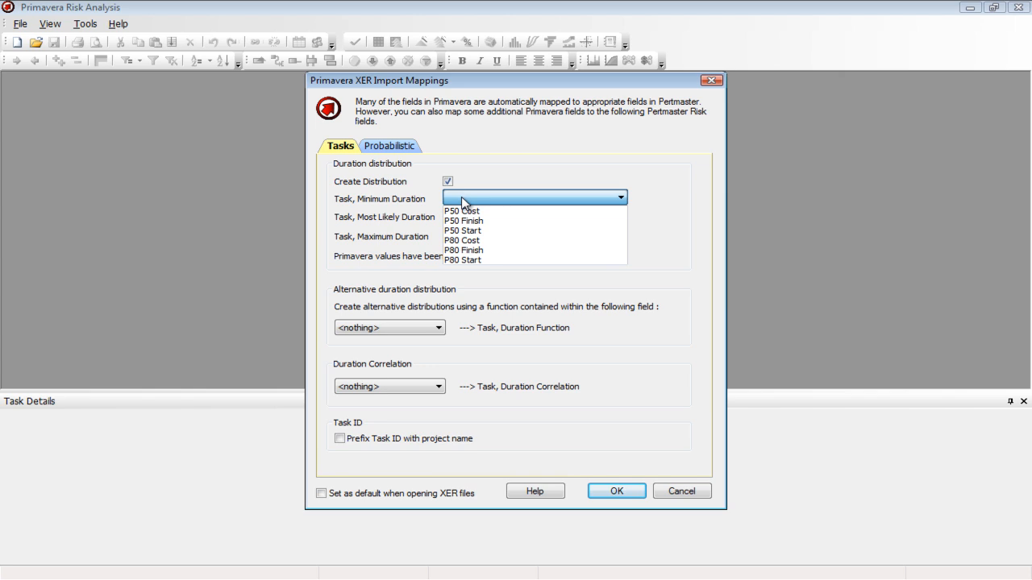
{"action": "left_click", "coordinate": [517, 212]}
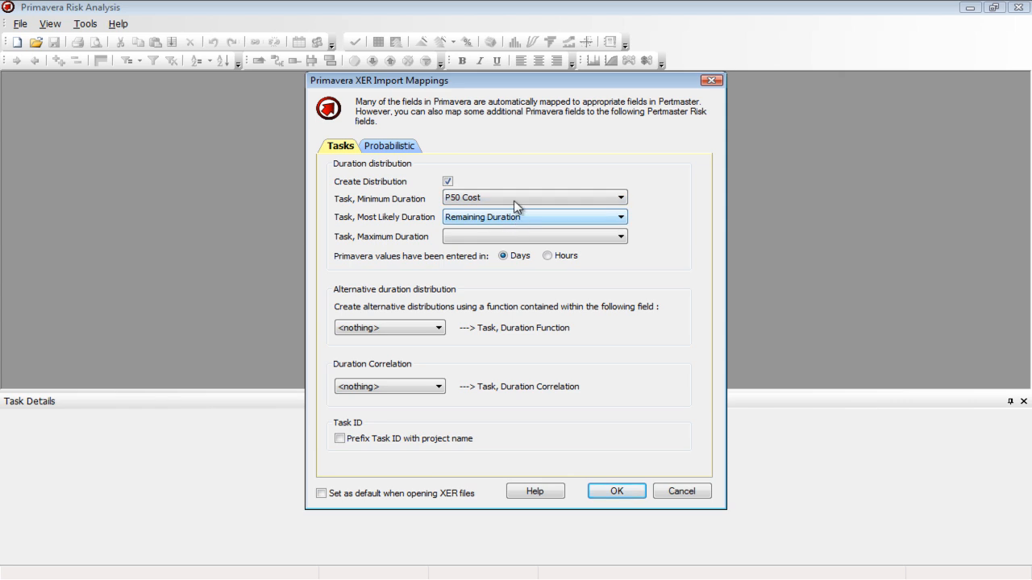
{"action": "left_click", "coordinate": [513, 198]}
{"action": "left_click", "coordinate": [517, 221]}
Step: Map the task maximum duration to P80 Finish, and turn Create Distribution back off
{"action": "left_click", "coordinate": [513, 236]}
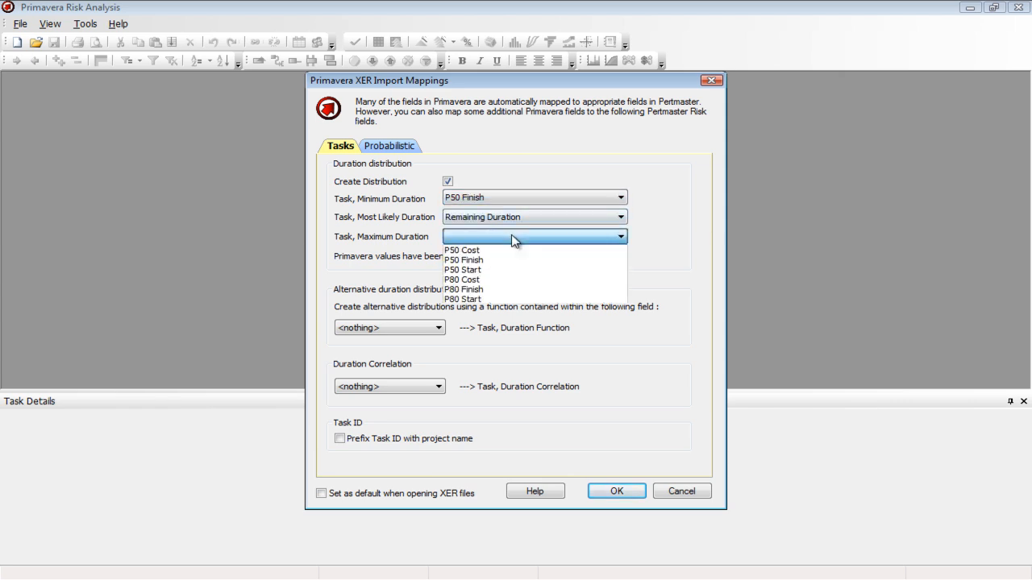
{"action": "left_click", "coordinate": [518, 291]}
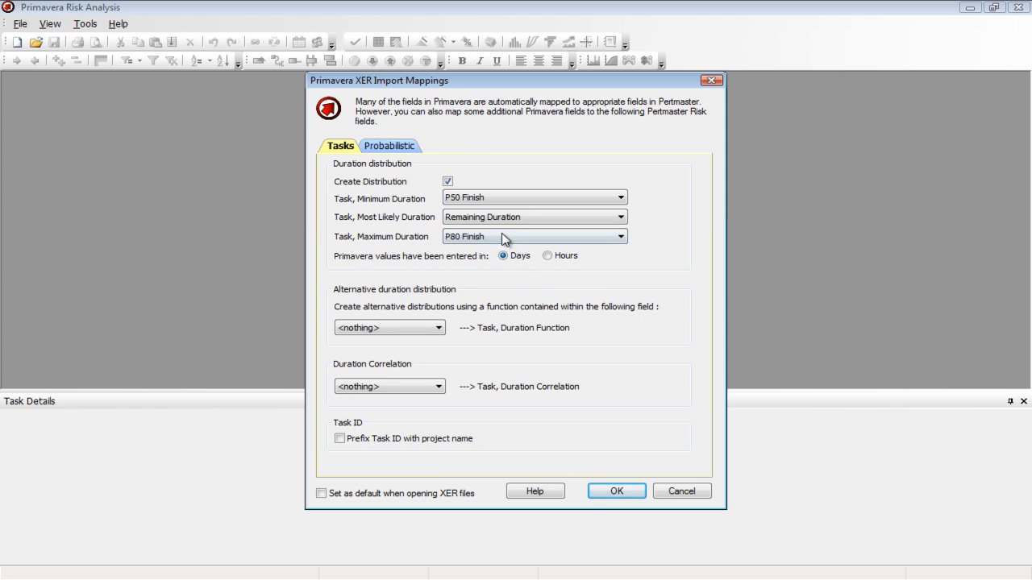
{"action": "left_click", "coordinate": [448, 183]}
{"action": "left_click", "coordinate": [449, 182]}
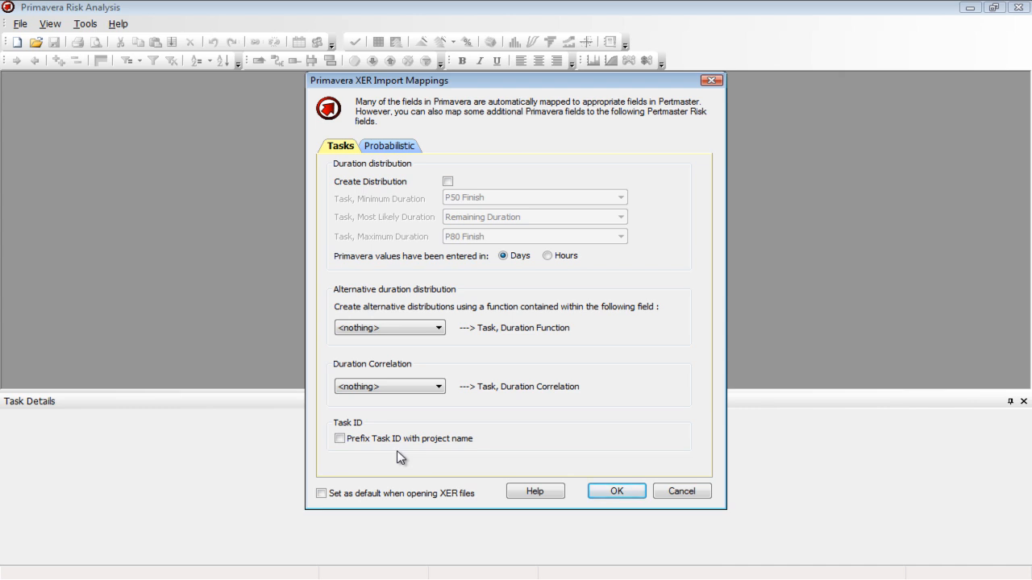
Step: Toggle the project-name prefix for task IDs and the default setting for opening XER files on and back off
{"action": "left_click", "coordinate": [348, 445]}
{"action": "left_click", "coordinate": [339, 439]}
{"action": "left_click", "coordinate": [321, 494]}
{"action": "left_click", "coordinate": [327, 493]}
Step: Examine the probabilistic mappings for task existence and branching, and compare them with the task duration mappings
{"action": "left_click", "coordinate": [372, 150]}
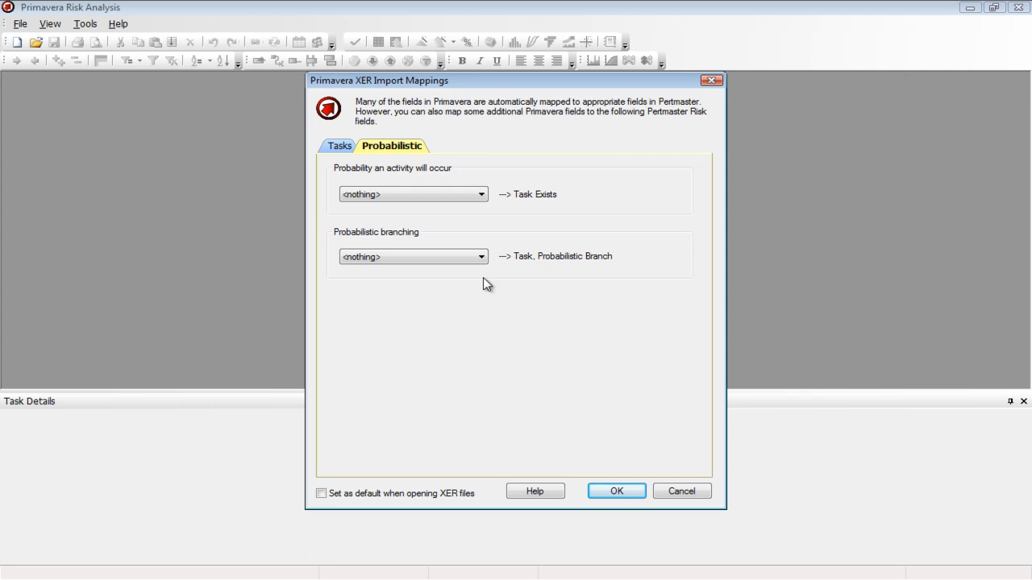
{"action": "left_click", "coordinate": [439, 198]}
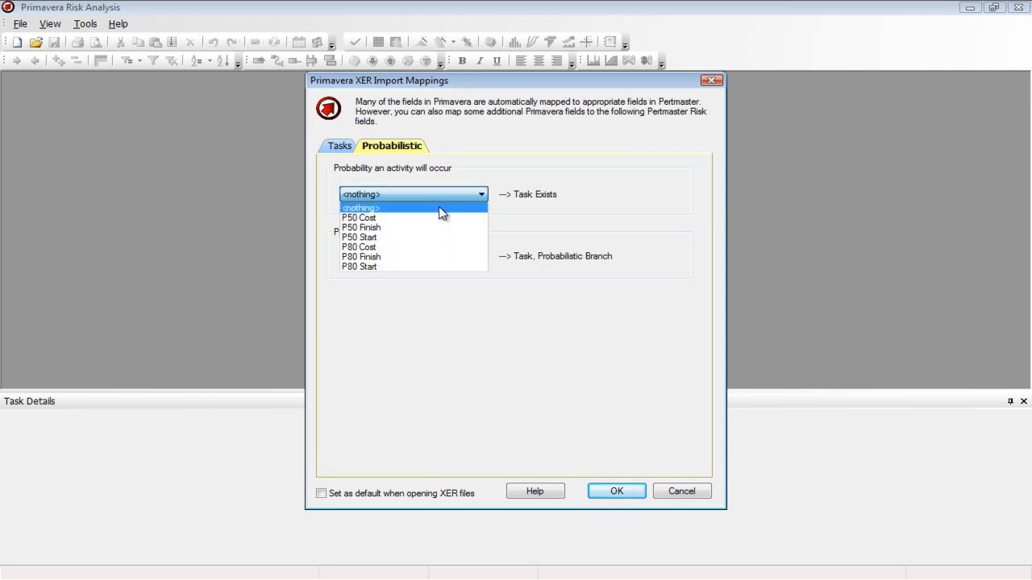
{"action": "left_click", "coordinate": [462, 187]}
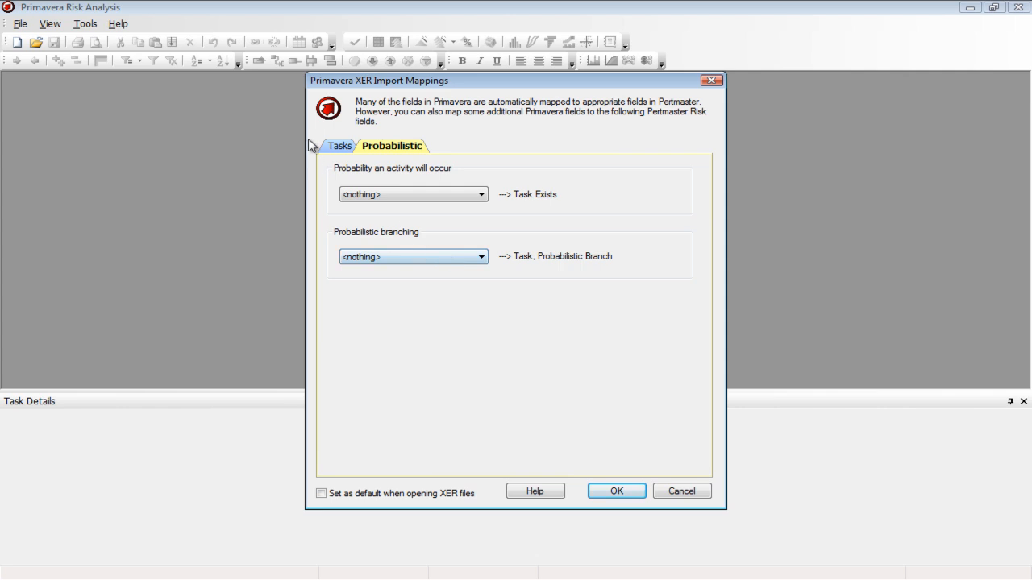
{"action": "left_click", "coordinate": [337, 148]}
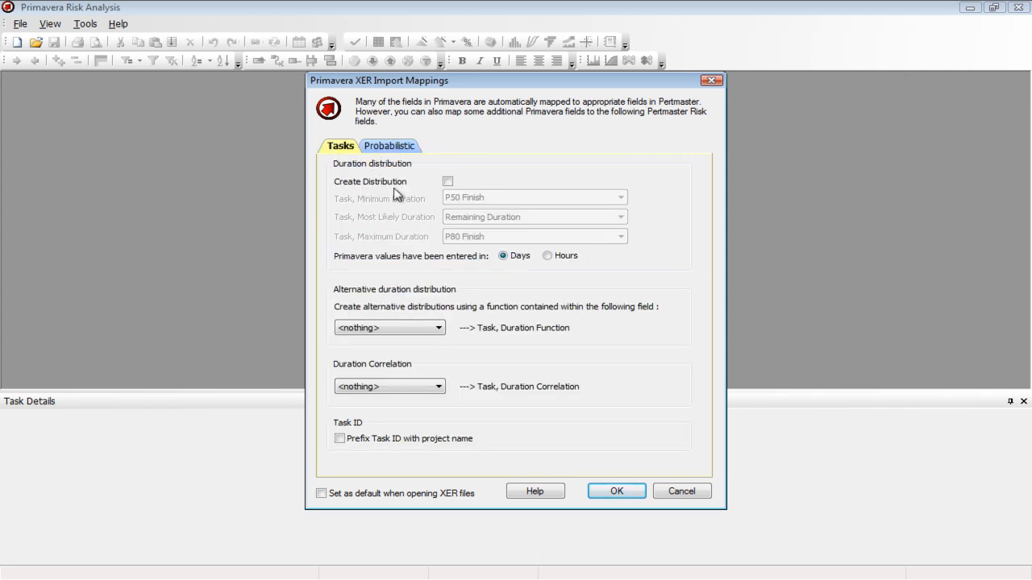
{"action": "left_click", "coordinate": [407, 148]}
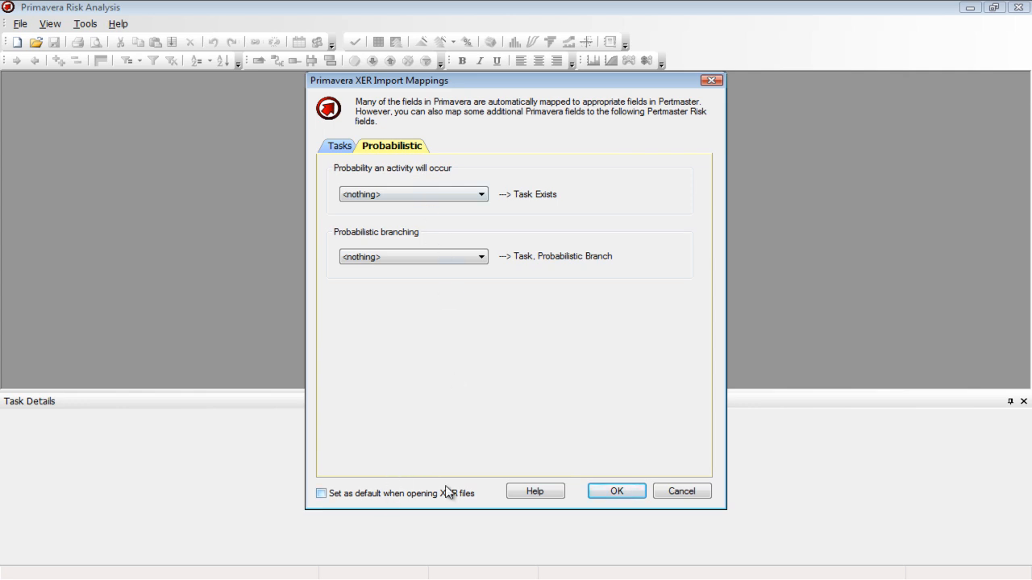
Step: Accept the import mappings as the default for opening XER files, and save the plan as ExampleRegister-EPC.plan on the Desktop
{"action": "left_click", "coordinate": [414, 495]}
{"action": "left_click", "coordinate": [616, 492]}
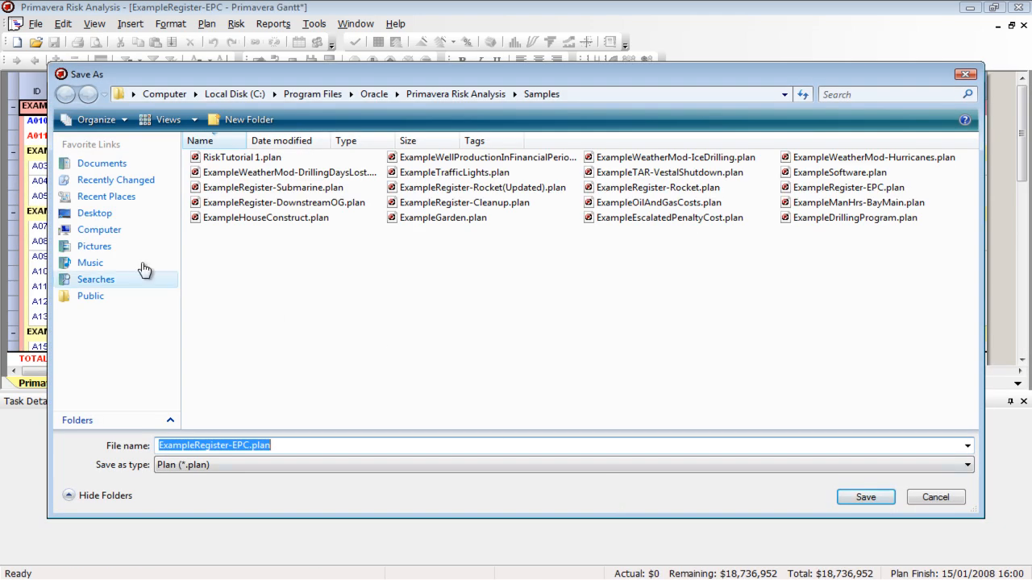
{"action": "left_click", "coordinate": [114, 214]}
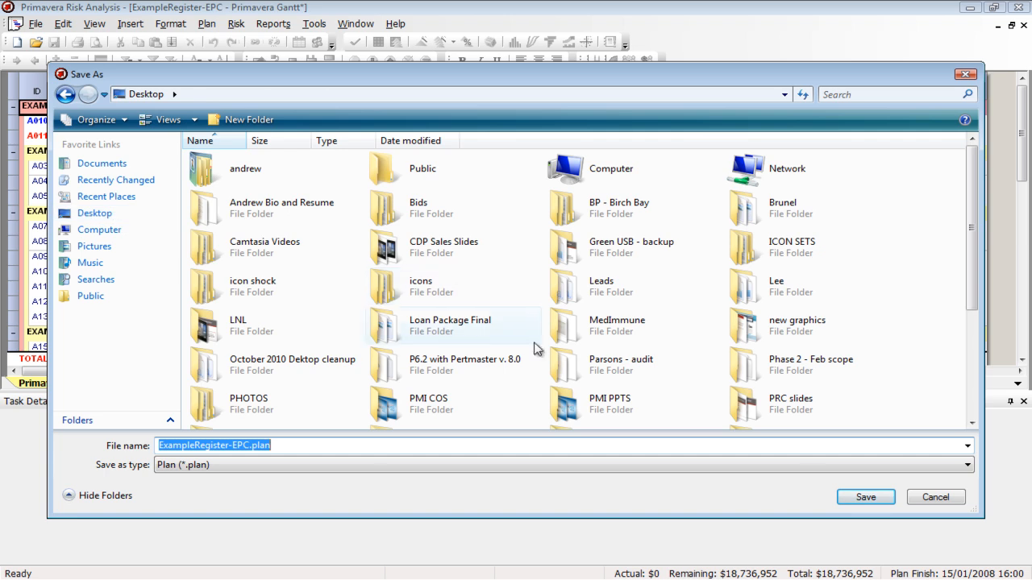
{"action": "left_click", "coordinate": [857, 500]}
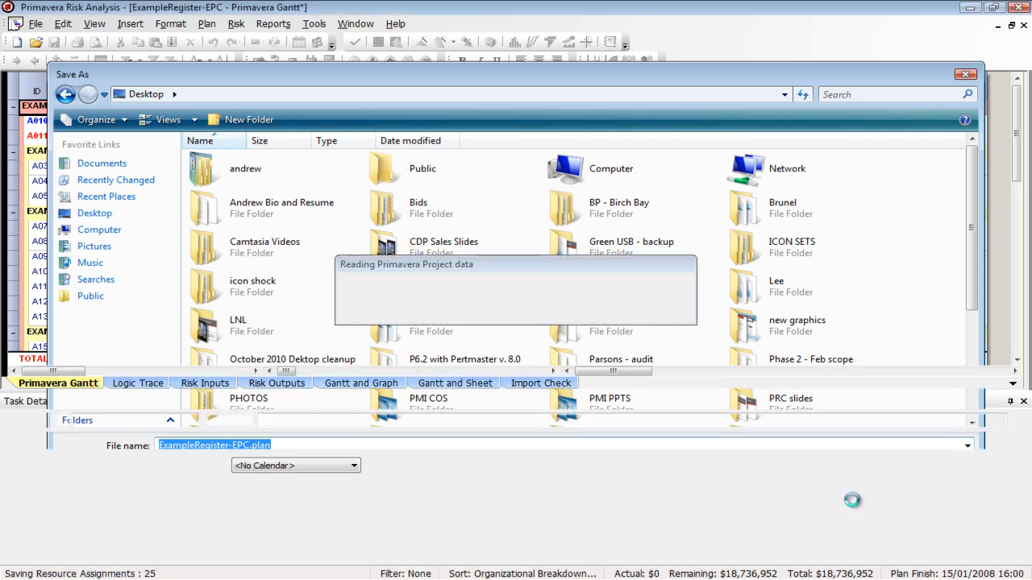